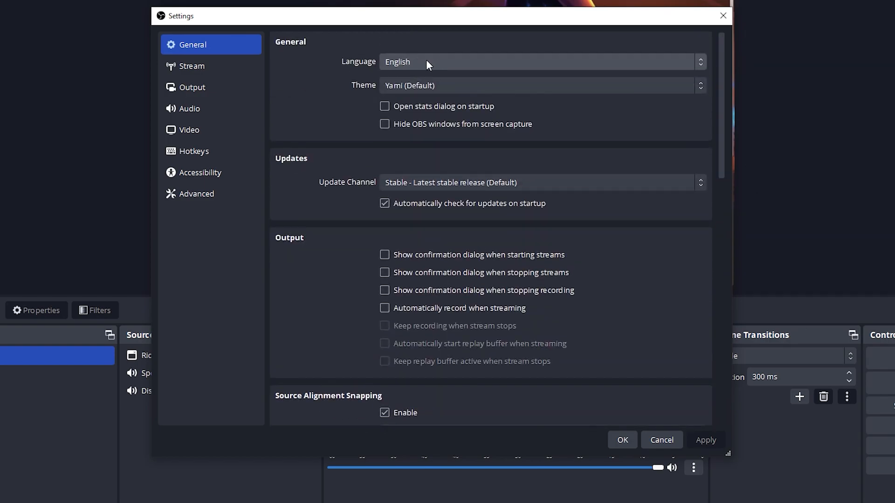
Look over the streaming service settings and the video encoders available for streaming output
left_click(209, 68)
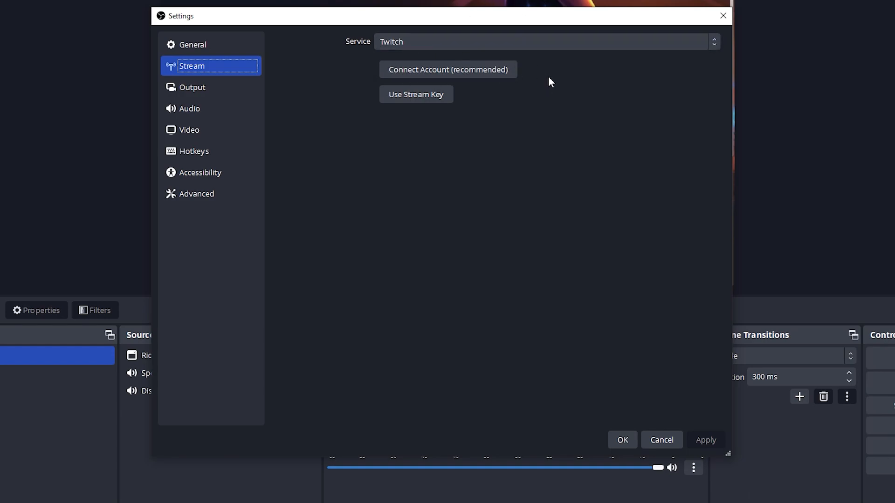
left_click(192, 87)
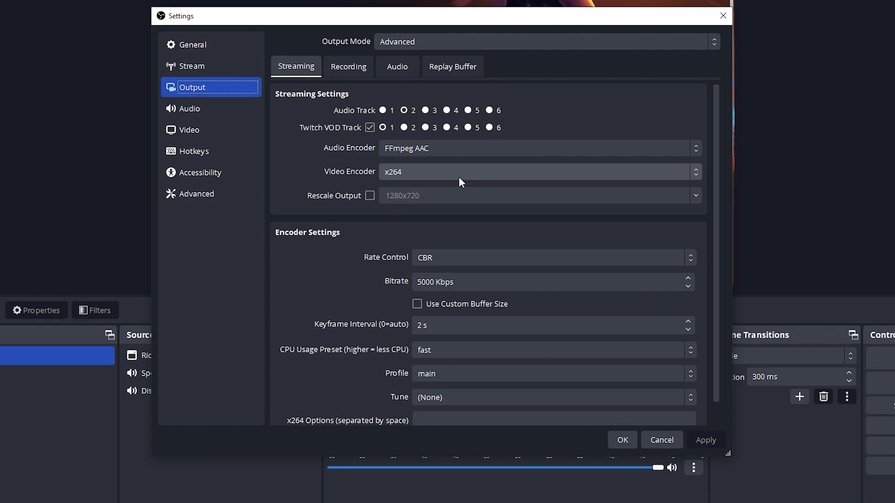
left_click(430, 175)
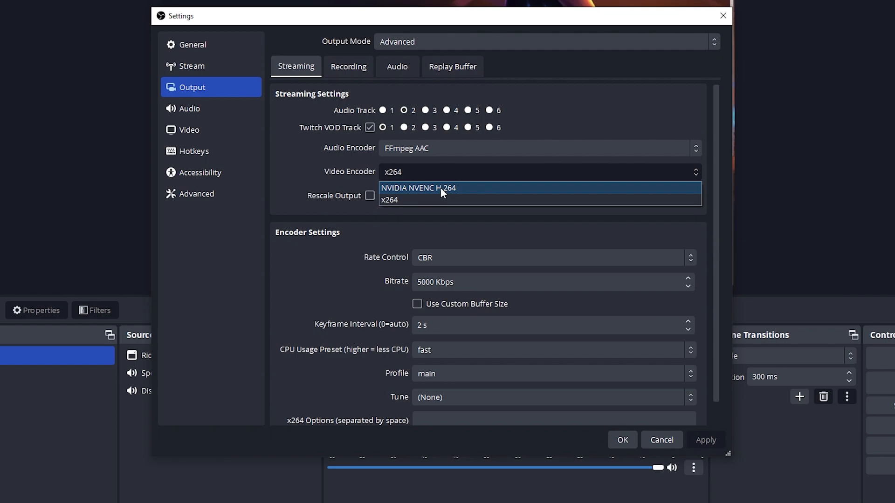
left_click(281, 178)
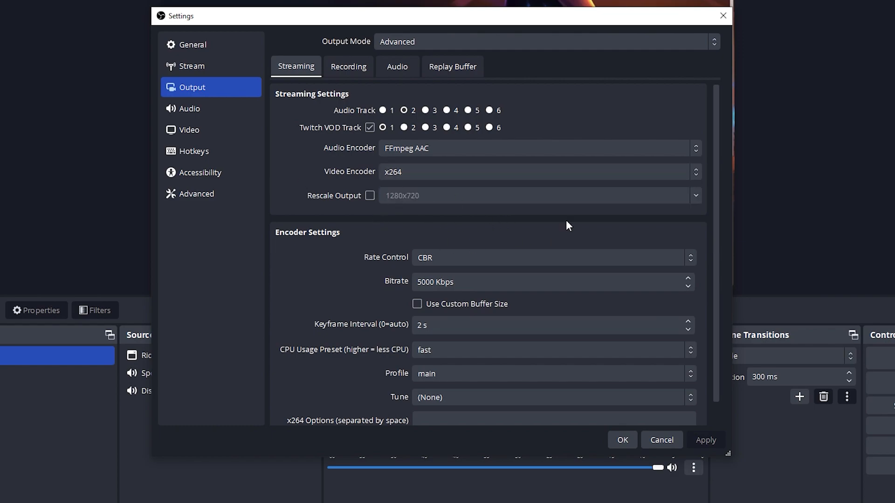
Set the x264 streaming bitrate to 6000 Kbps and apply the change
scroll(715, 153, "down", 1)
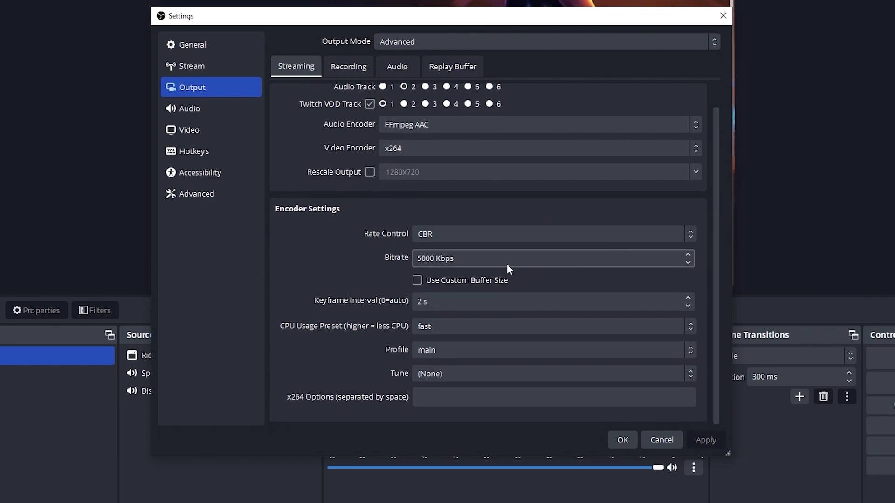
double_click(430, 264)
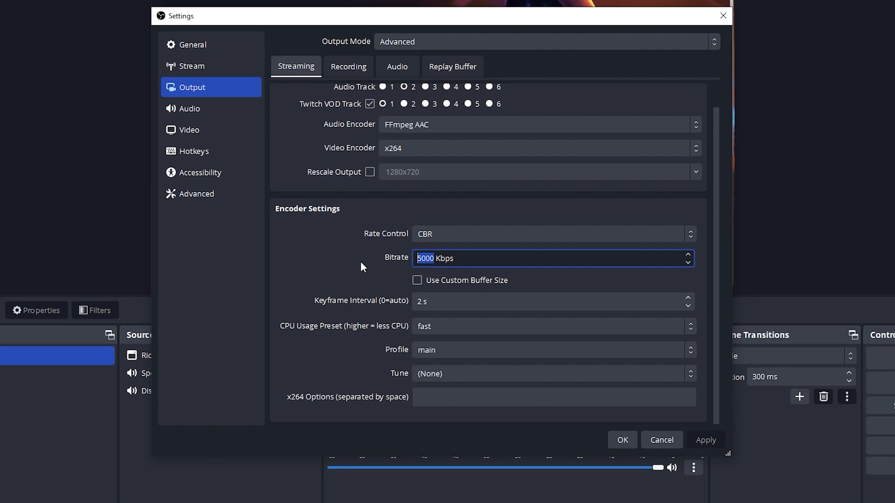
type("6000")
left_click(703, 440)
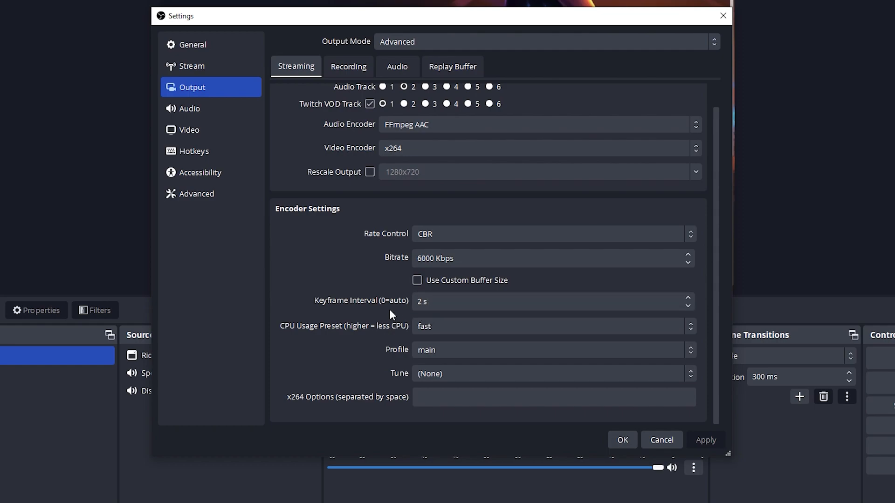
Review the available CPU usage presets and profile options of the x264 encoder
left_click(684, 329)
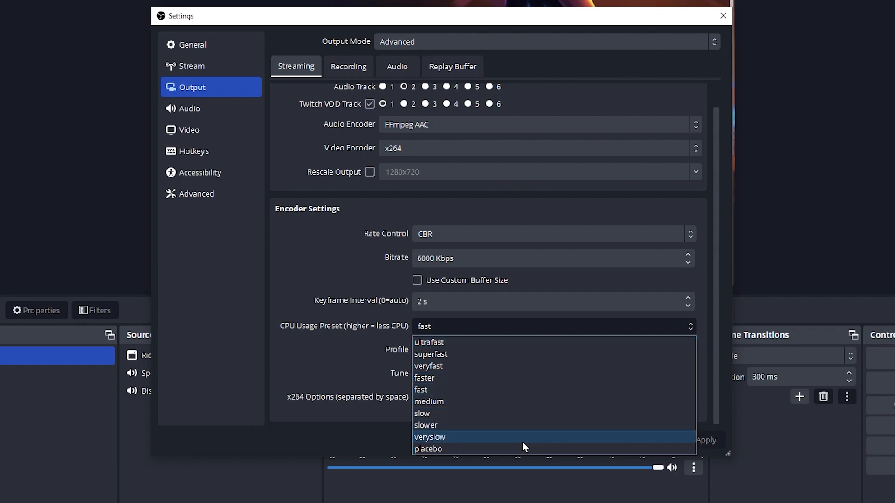
left_click(314, 342)
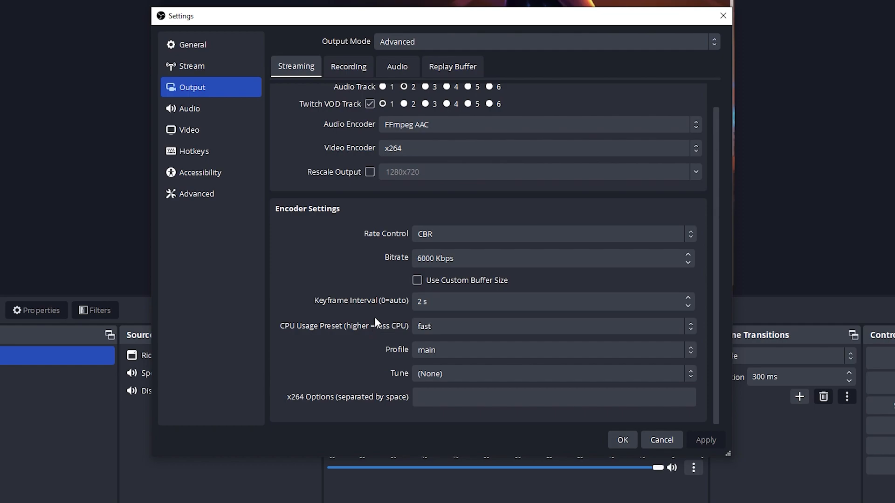
left_click(446, 351)
left_click(723, 293)
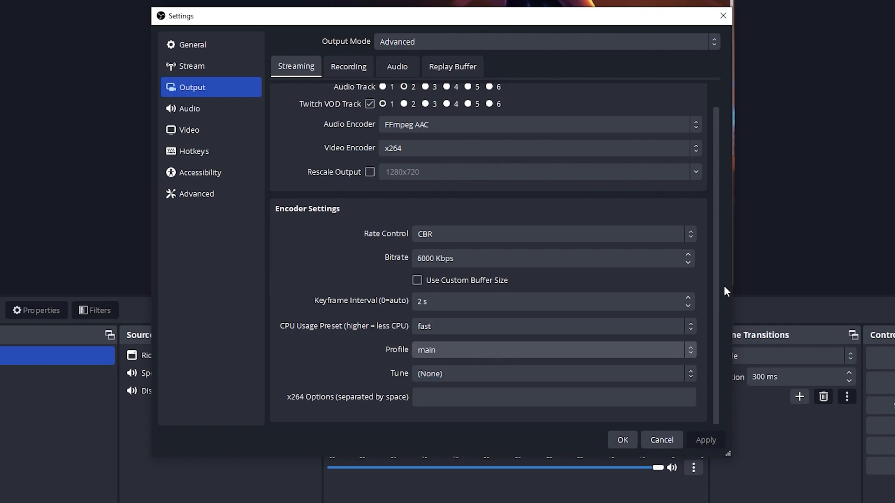
Use NVIDIA NVENC H.264 as the streaming video encoder, with a 6000 Kbps bitrate and a 2 s keyframe interval
left_click(413, 149)
left_click(416, 165)
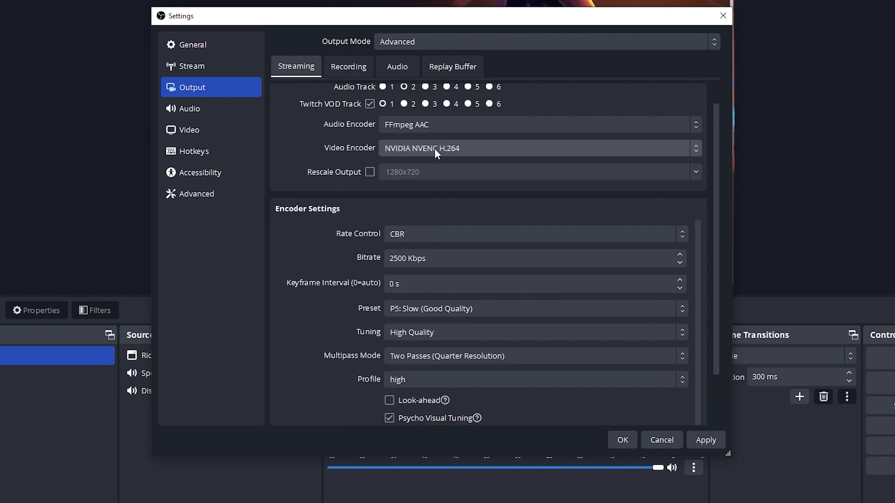
double_click(402, 259)
type("6000")
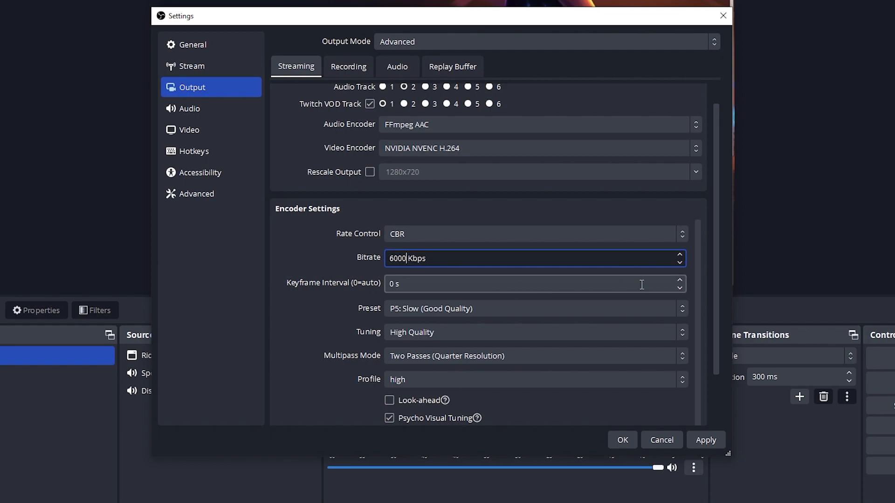
double_click(681, 279)
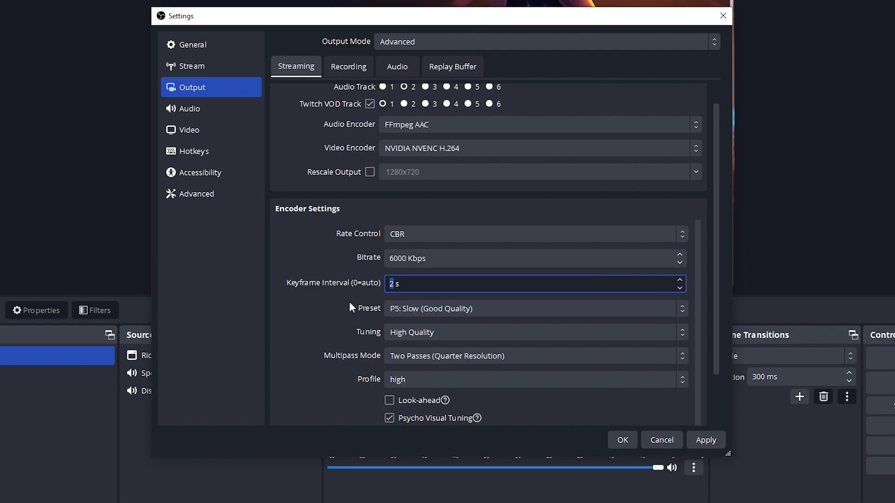
Choose the P5: Slow (Good Quality) preset, High Quality tuning and Two Passes (Full Resolution) multipass mode for the encoder
left_click(470, 309)
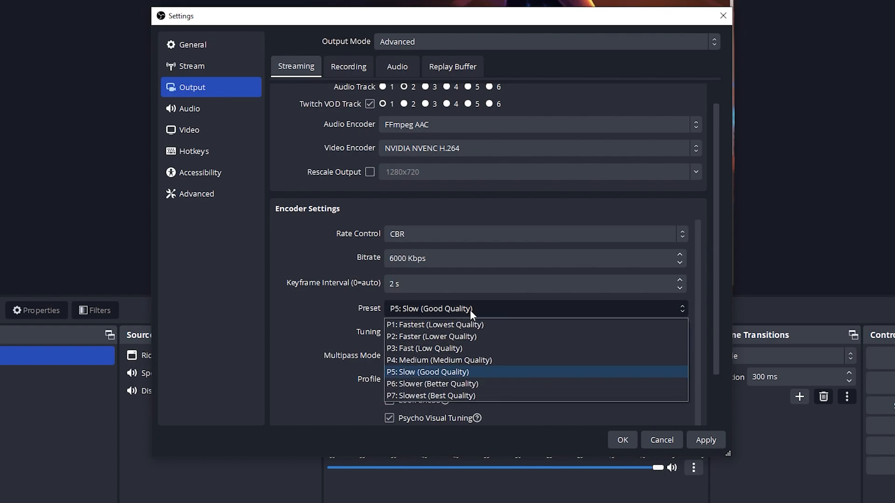
left_click(487, 372)
left_click(421, 333)
left_click(412, 348)
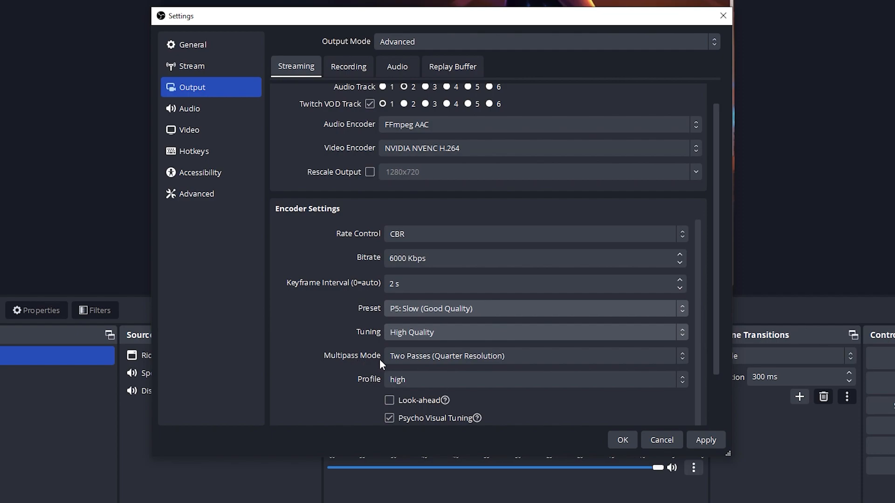
left_click(425, 356)
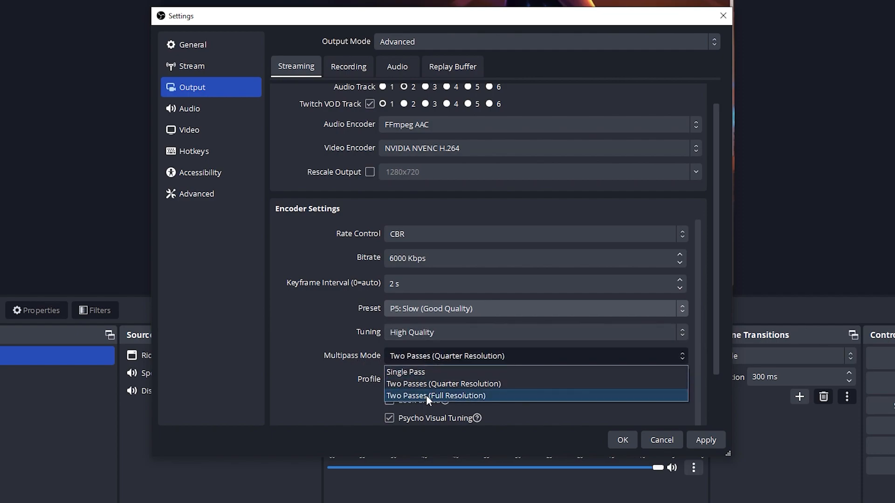
left_click(426, 395)
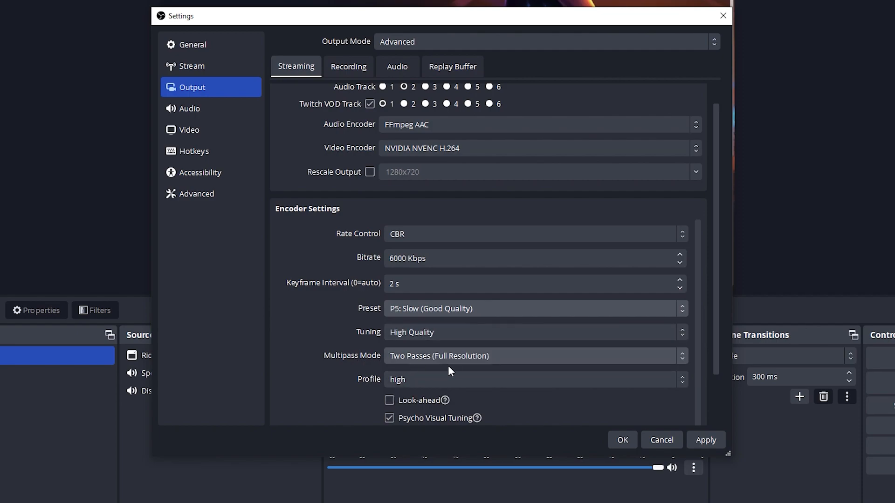
Set the NVENC encoder profile to main and keep Max B-frames at 2
left_click_drag(711, 291, 714, 333)
left_click(430, 318)
left_click(439, 343)
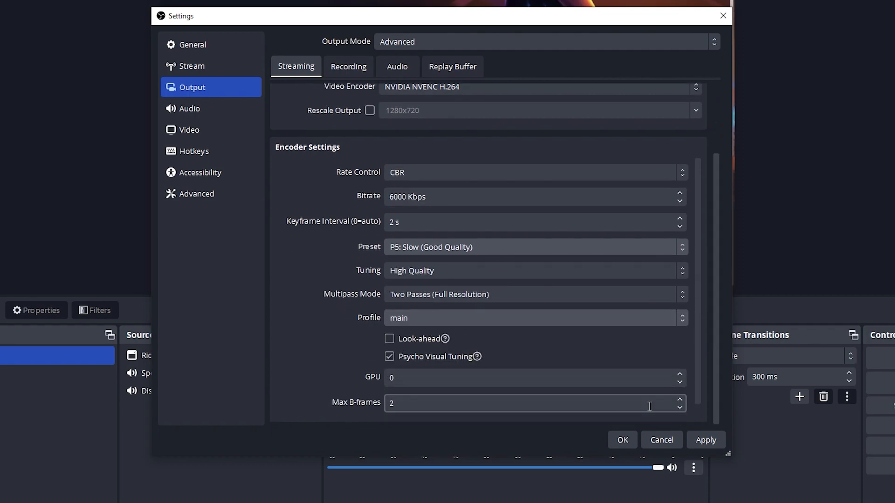
scroll(664, 401, "down", 1)
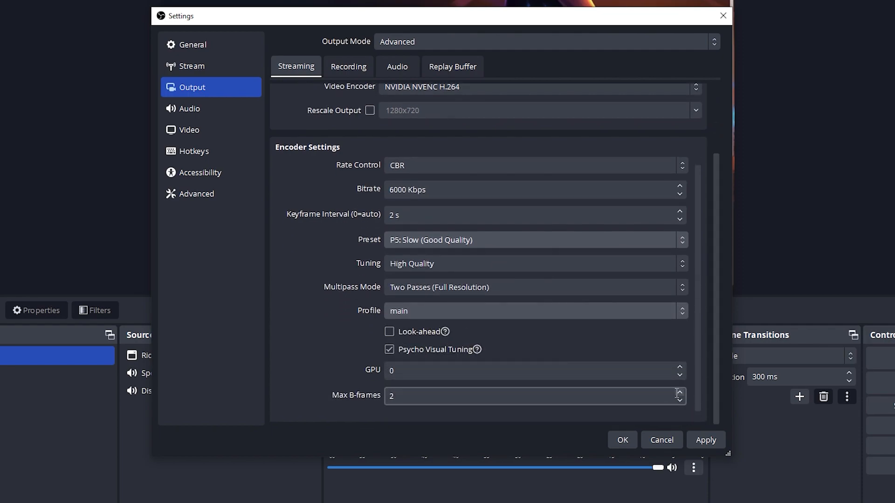
double_click(392, 397)
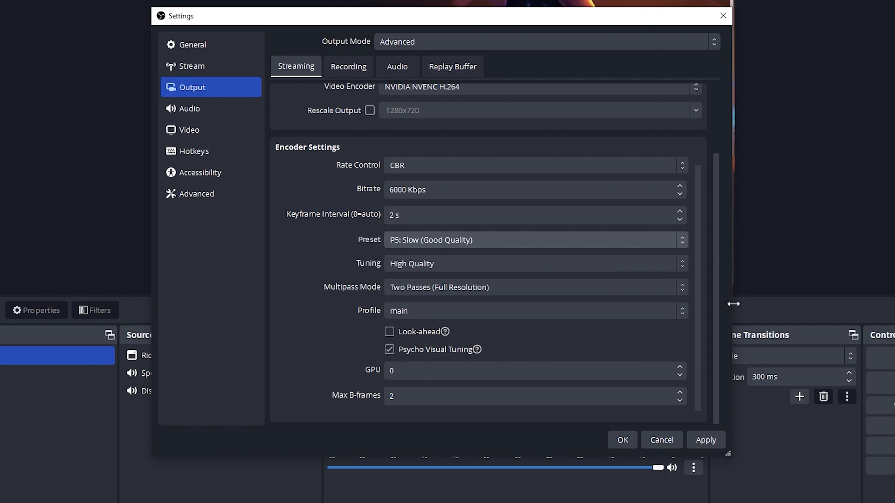
left_click_drag(715, 328, 689, 211)
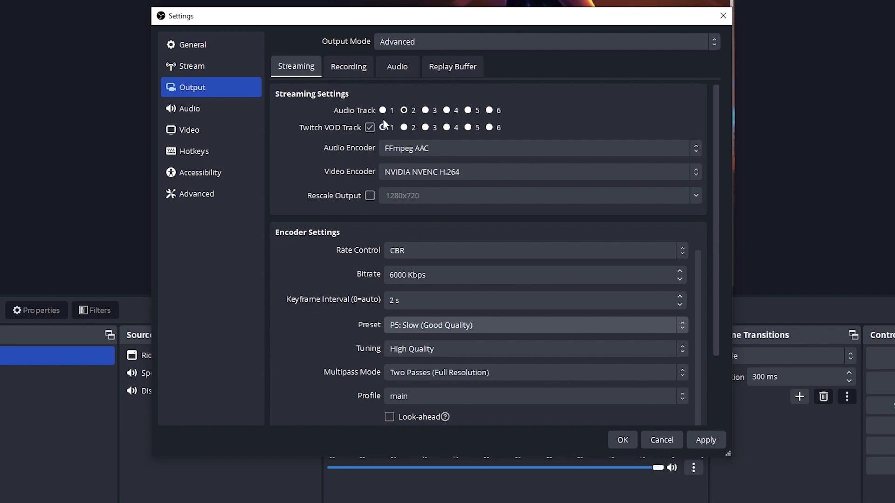
Set the global Desktop Audio device to Default in the audio settings
left_click(219, 110)
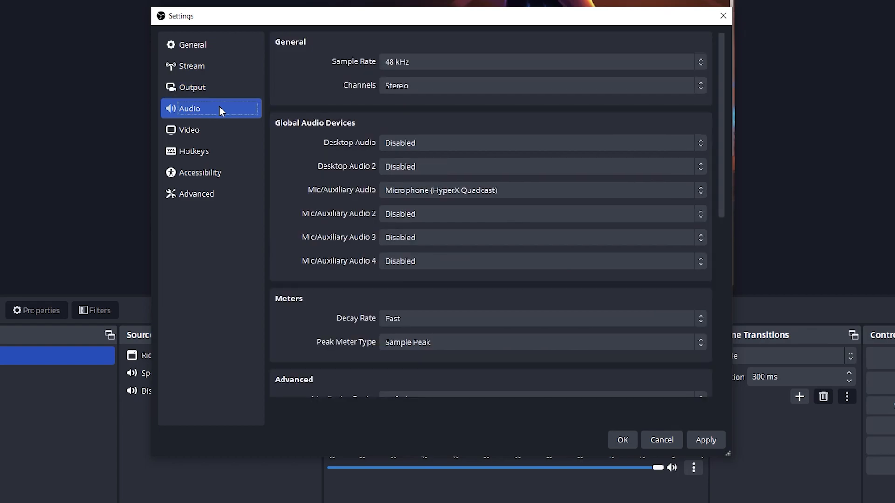
mouse_move(719, 135)
left_mouse_down()
mouse_move(717, 152)
mouse_move(715, 124)
left_mouse_up()
left_click(400, 143)
left_click(400, 142)
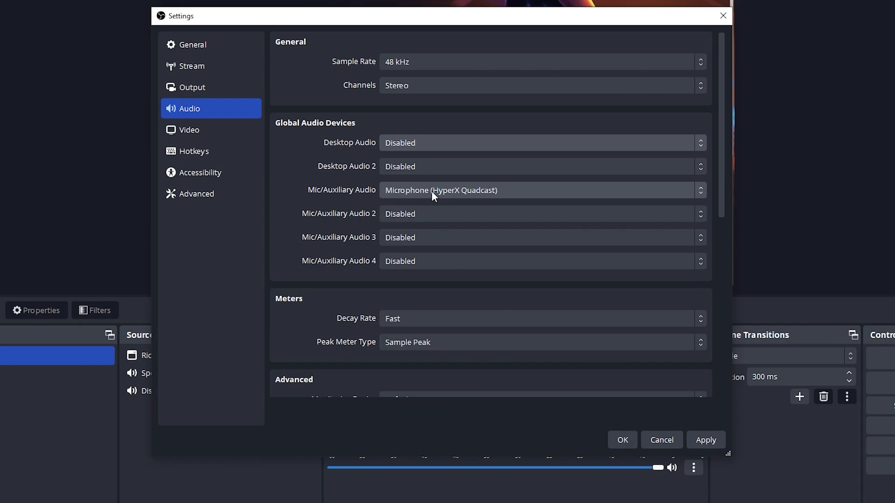
left_click(412, 143)
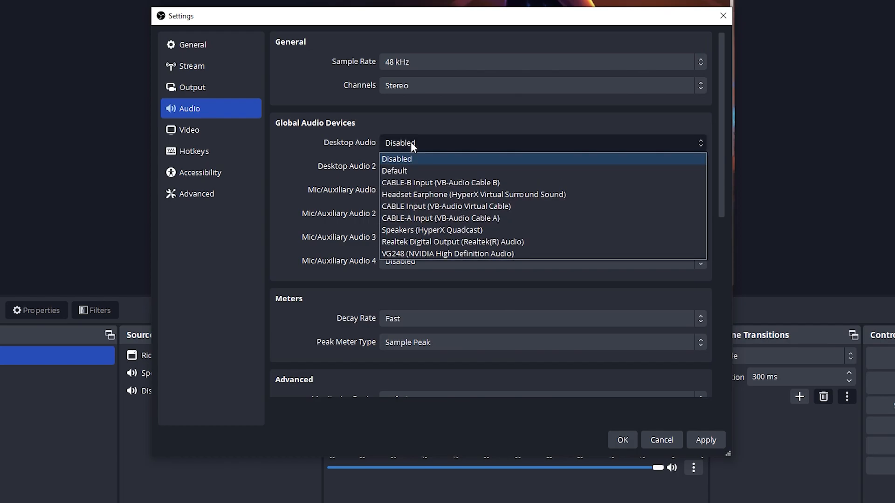
left_click(426, 170)
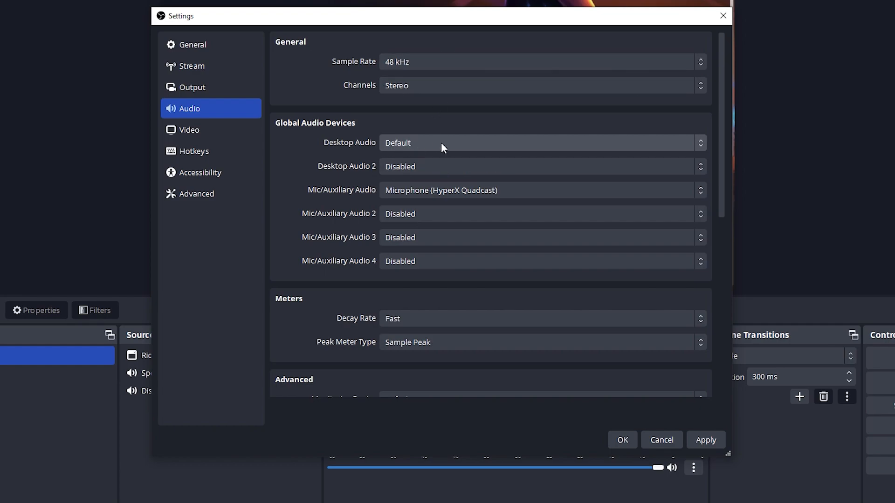
Review the devices available for Mic/Auxiliary Audio, keeping Microphone (HyperX Quadcast) selected
left_click(440, 191)
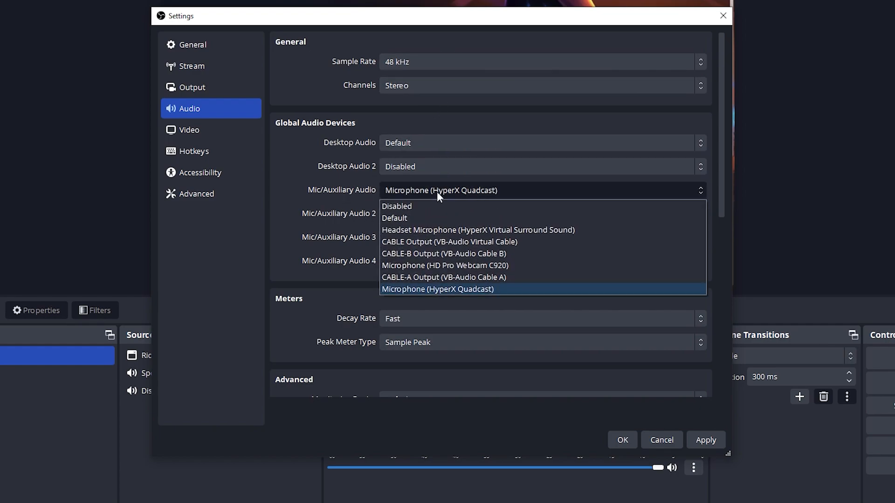
left_click(435, 191)
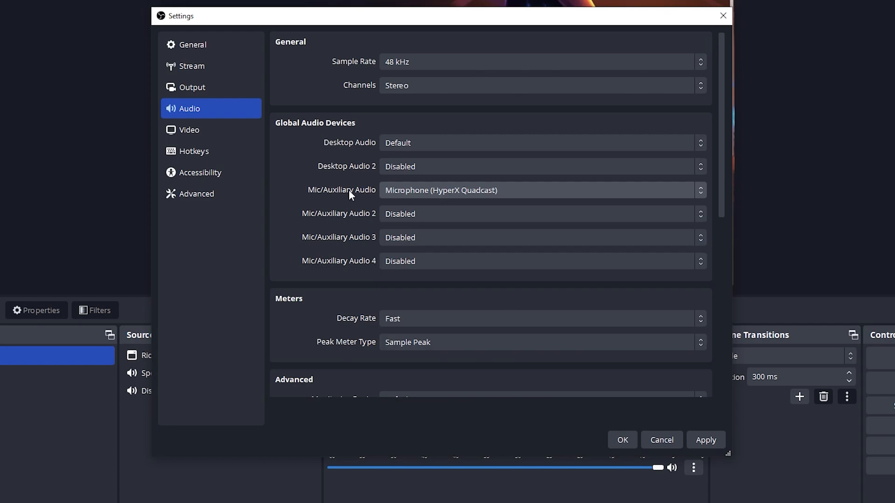
left_click(425, 189)
left_click(424, 189)
Set both the base canvas and output scaled resolutions to 1920x1080 in the video settings
left_click(205, 134)
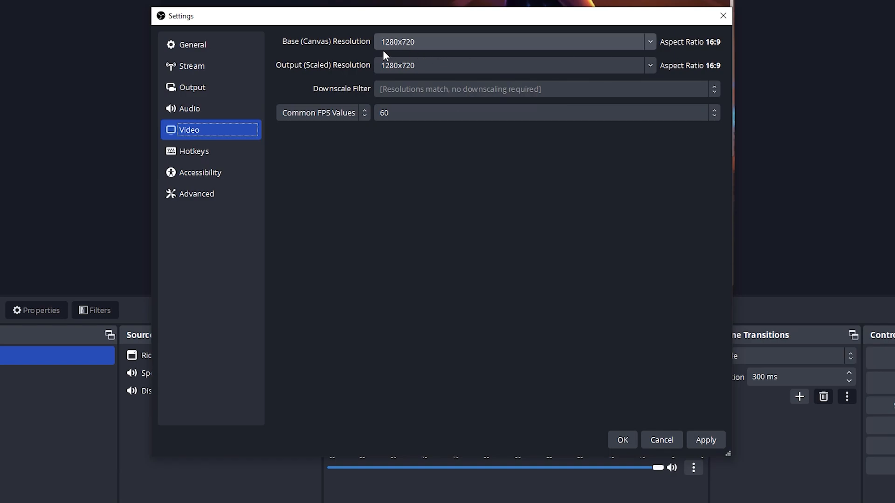
left_click(650, 42)
left_click(628, 57)
left_click(651, 65)
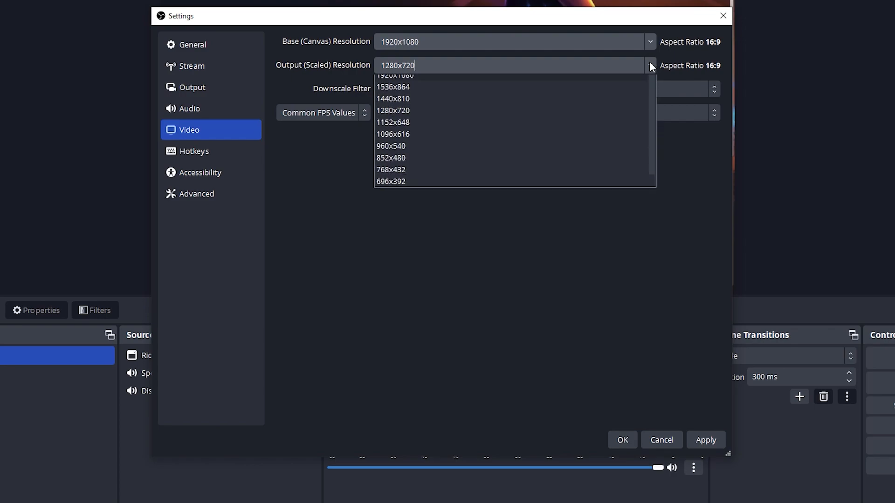
left_click(628, 82)
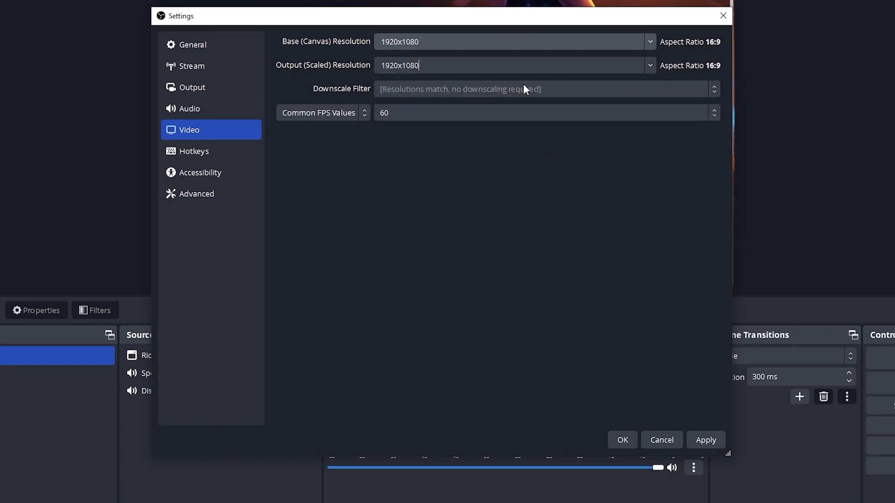
Switch both the base canvas and output scaled resolutions to 1280x720
left_click(653, 41)
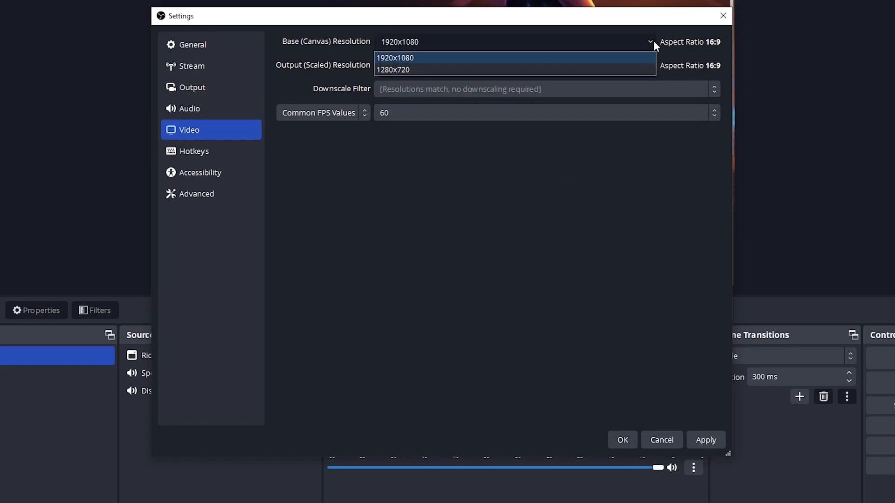
left_click(633, 66)
left_click(650, 66)
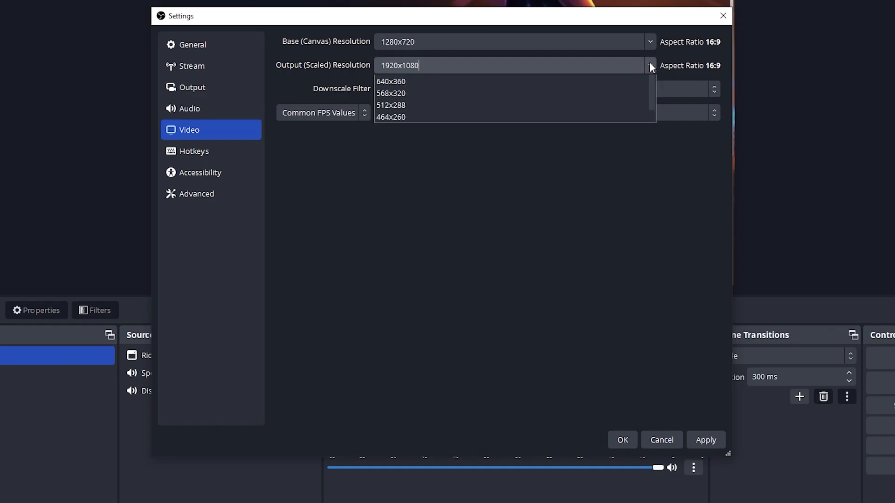
left_click(623, 82)
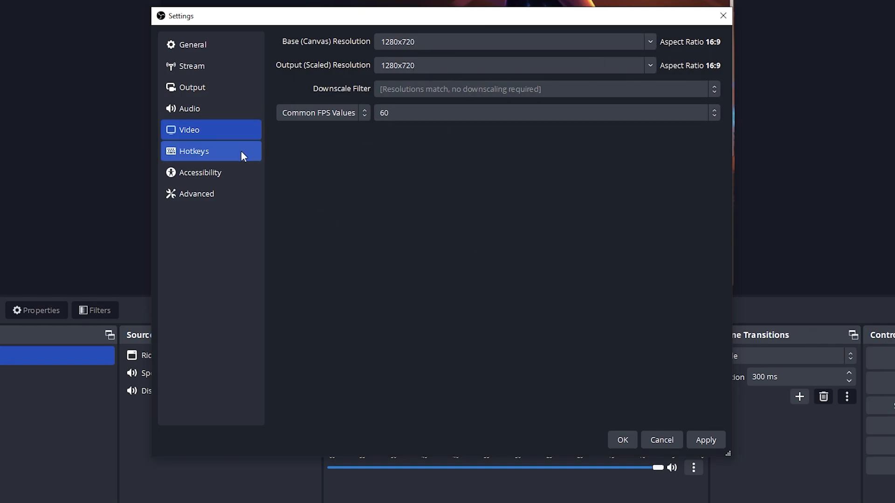
Return the base canvas and output scaled resolutions to 1920x1080 and apply the settings
left_click(650, 41)
left_click(652, 41)
left_click(631, 57)
left_click(651, 65)
left_click(602, 82)
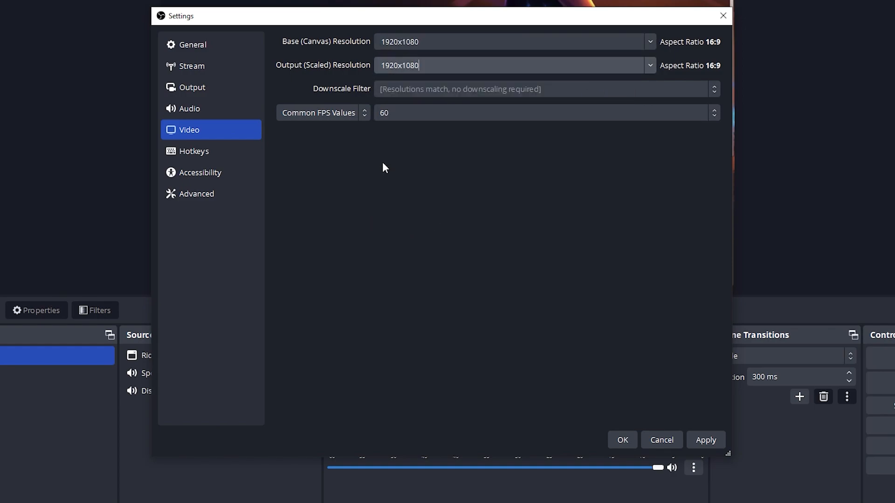
left_click(705, 441)
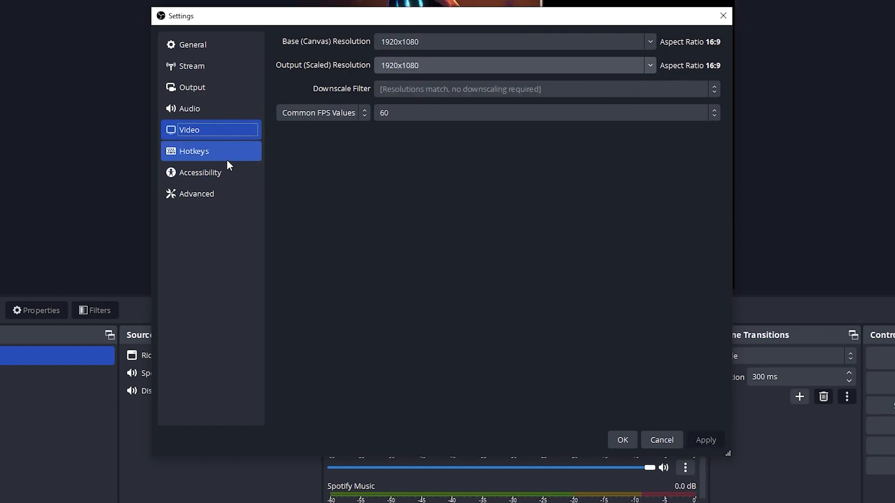
Assign the Mic/Aux hotkeys CTRL + & for Mute and CTRL + é for Unmute, and apply them
left_click(243, 150)
left_click_drag(716, 116, 712, 381)
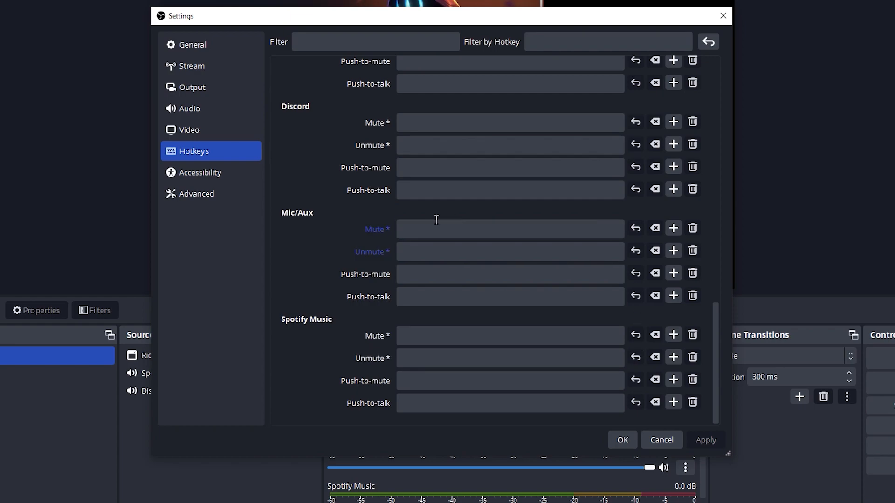
left_click(445, 229)
key("ctrl")
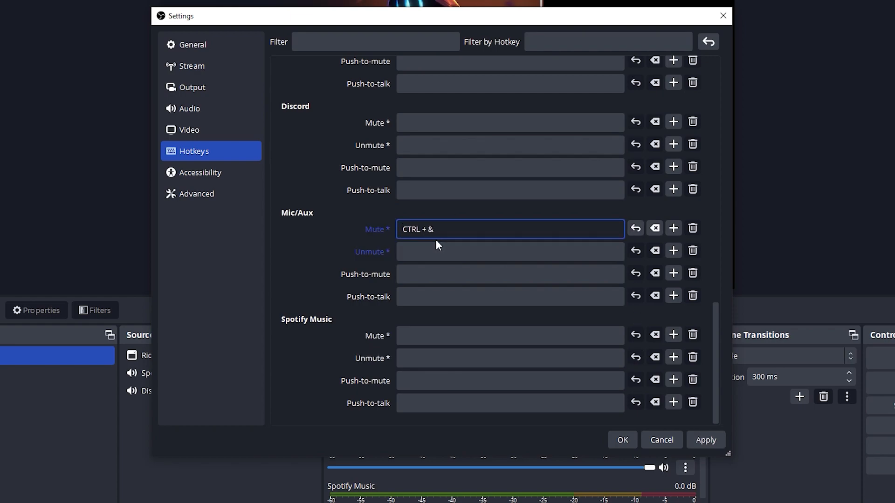
key("ctrl+ampersand")
left_click(428, 251)
key("ctrl+eacute")
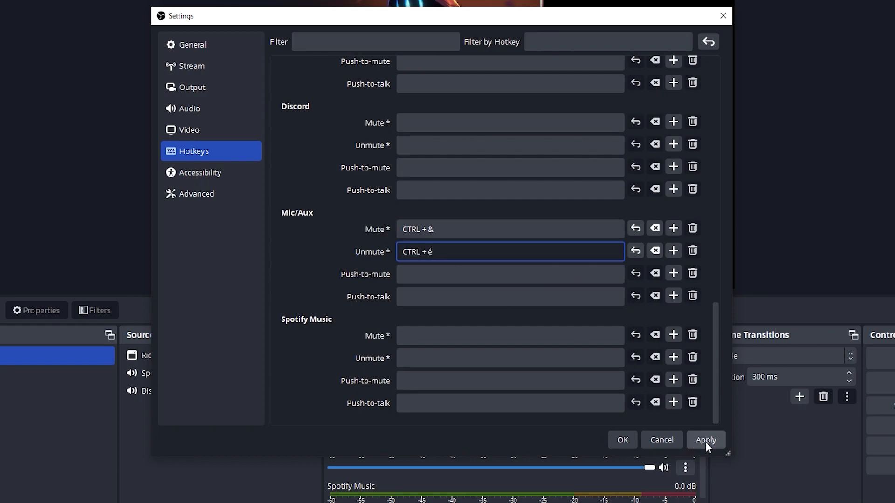
left_click(706, 440)
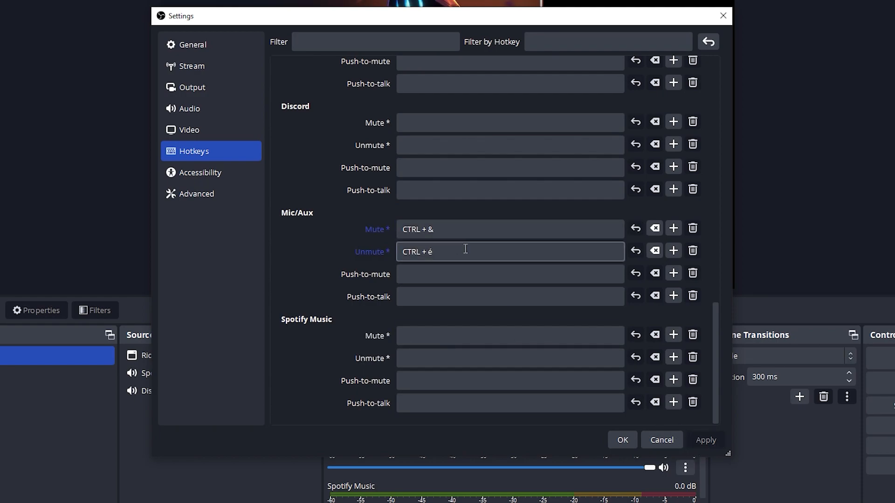
left_click_drag(719, 323, 711, 195)
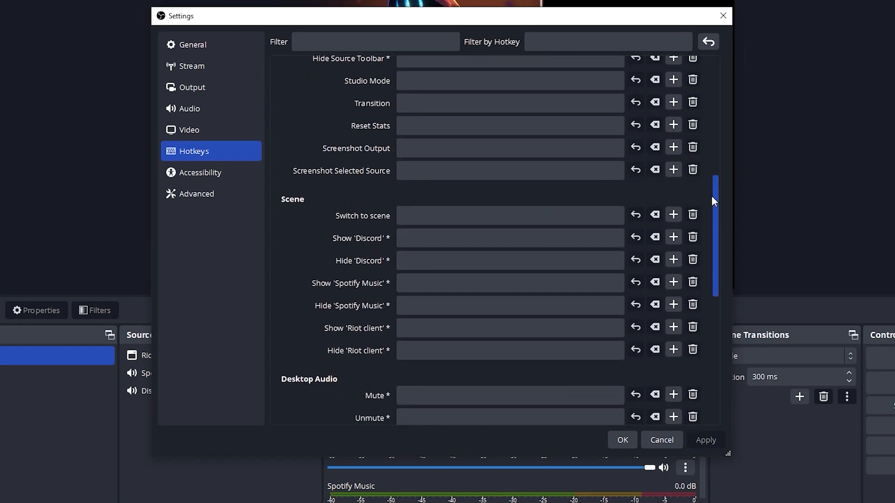
left_click_drag(715, 233, 711, 87)
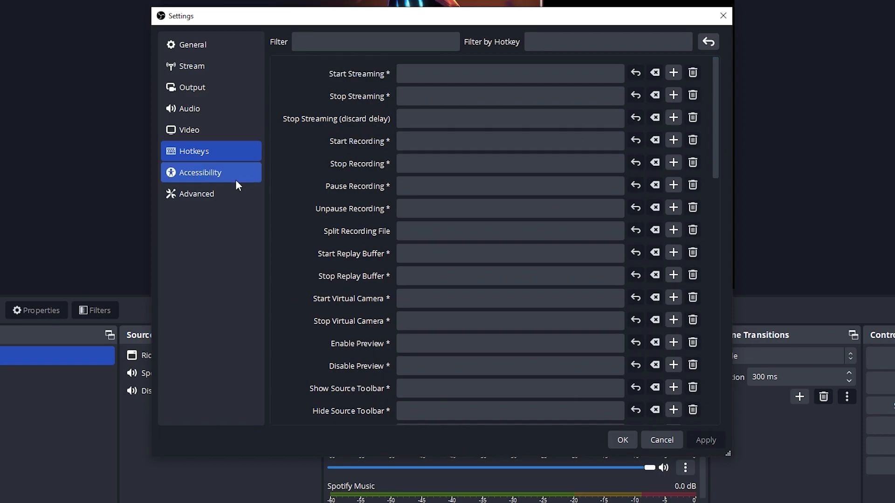
Try enabling the stream delay with a 60 s duration in the advanced settings, and close the settings without saving
left_click(215, 179)
left_click(212, 197)
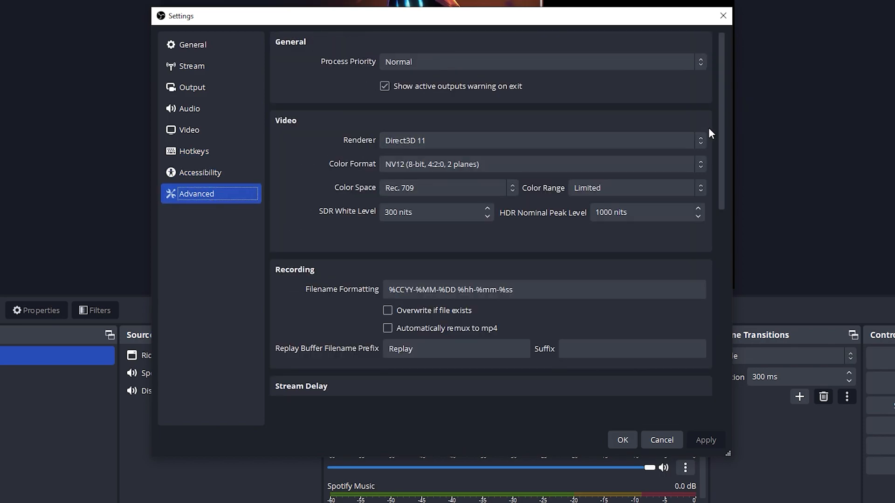
left_click_drag(724, 111, 713, 265)
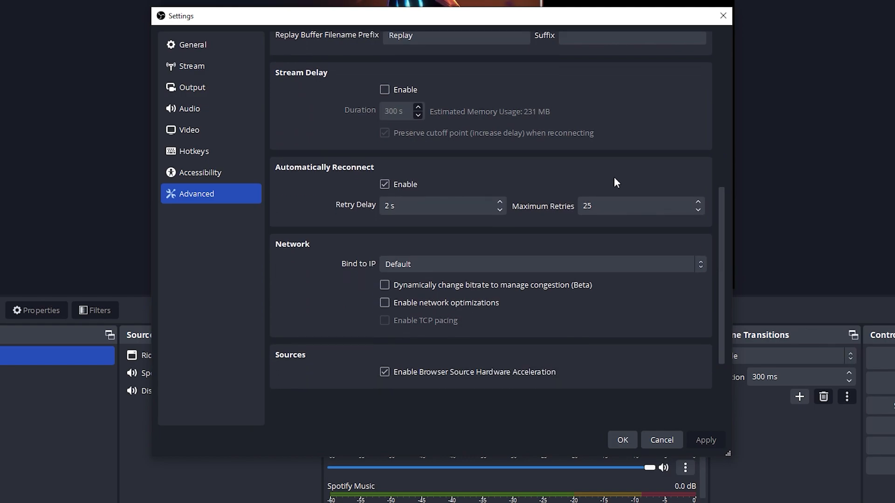
left_click(384, 89)
left_click_drag(395, 114, 363, 114)
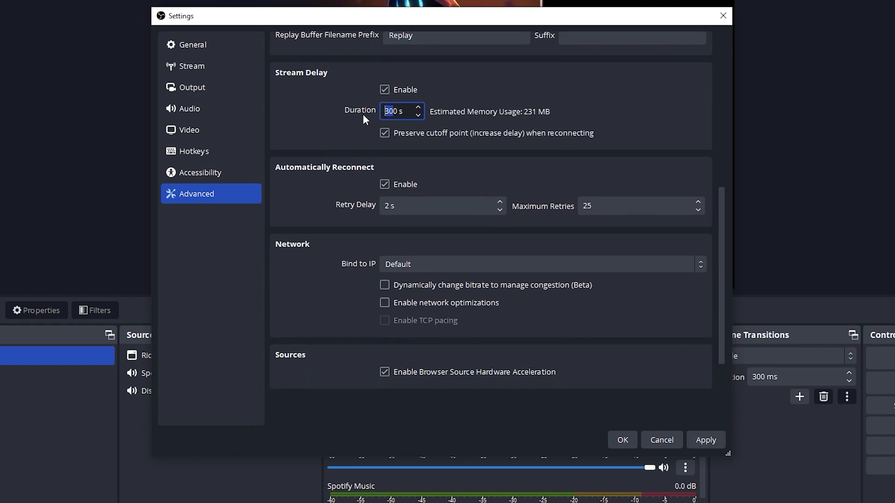
key("BackSpace")
type("6")
key("Tab")
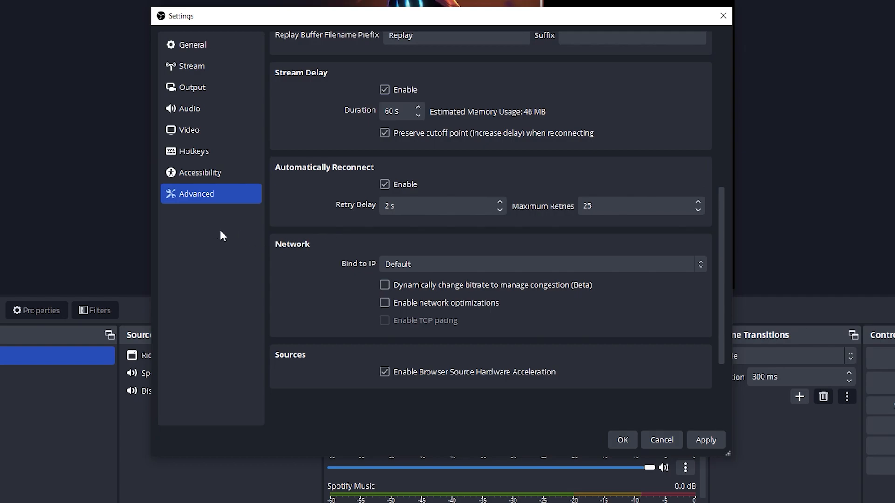
left_click(675, 432)
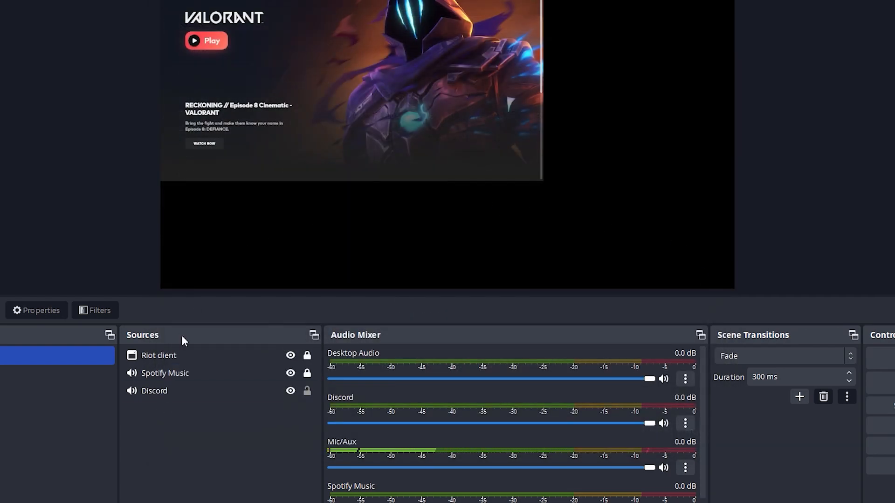
Unlock the Riot client source and scale it to fill the whole canvas
left_click(307, 356)
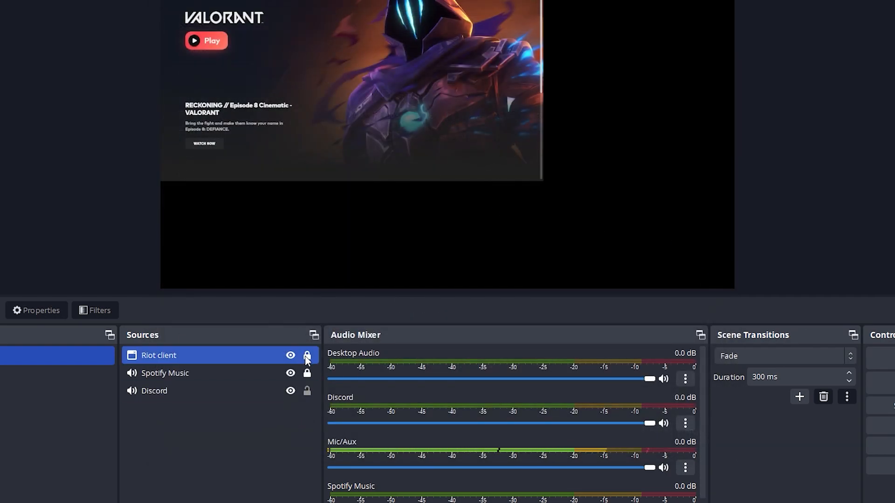
right_click(413, 101)
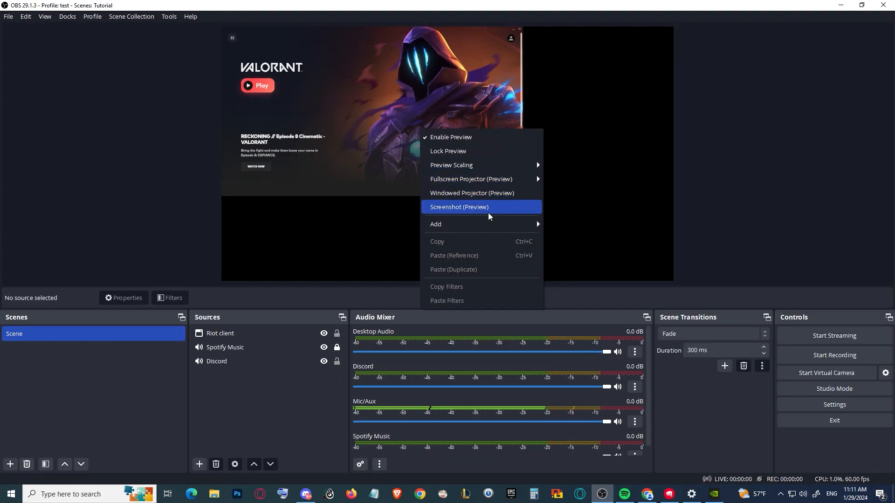
left_click(260, 334)
right_click(419, 164)
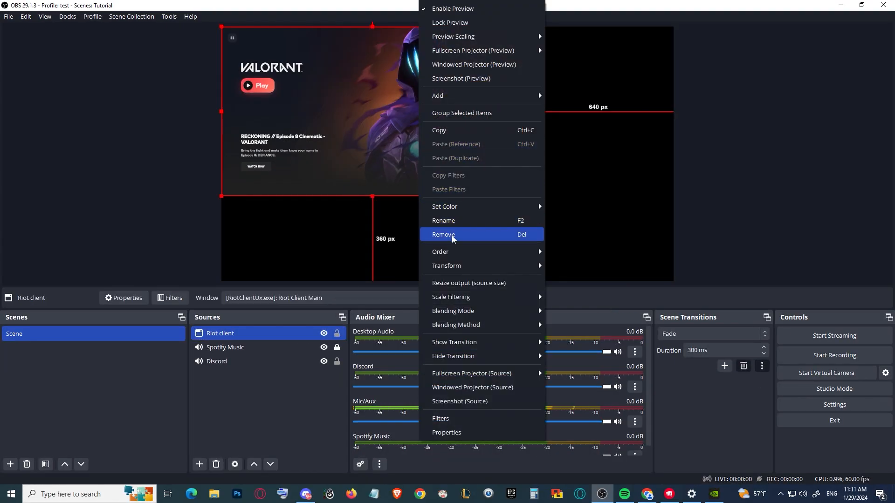
mouse_move(461, 265)
left_click(583, 402)
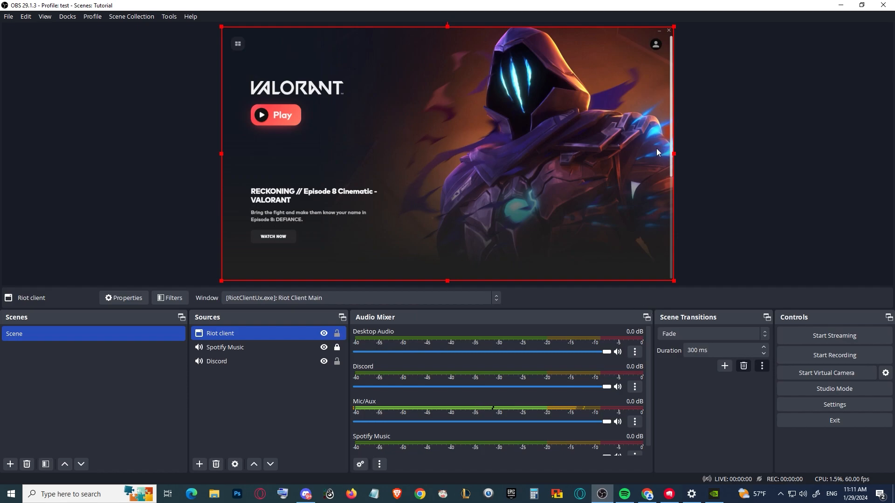
left_click(691, 174)
Set the Riot client source's capture method to Windows 10 (1903 and up) and deselect the source
double_click(252, 336)
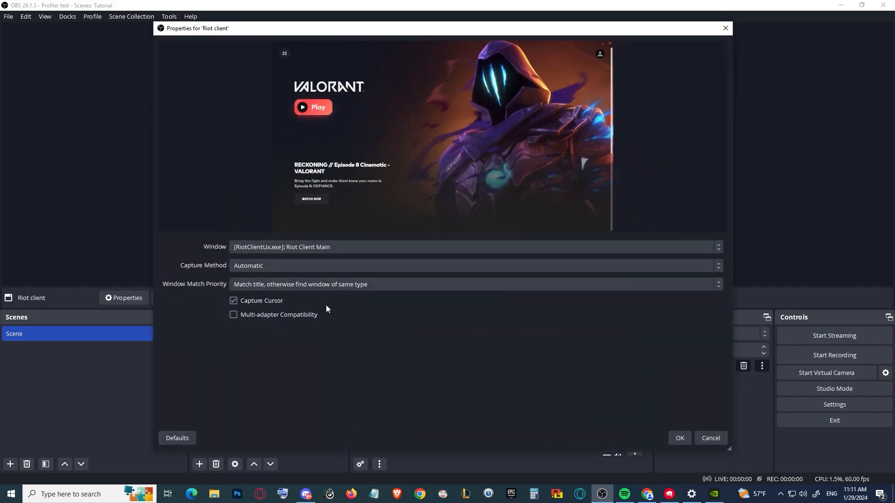
left_click(243, 269)
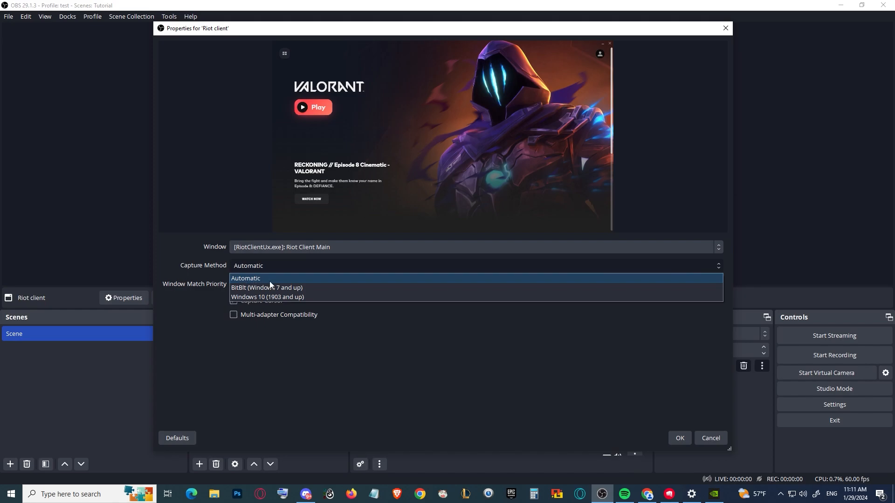
left_click(264, 299)
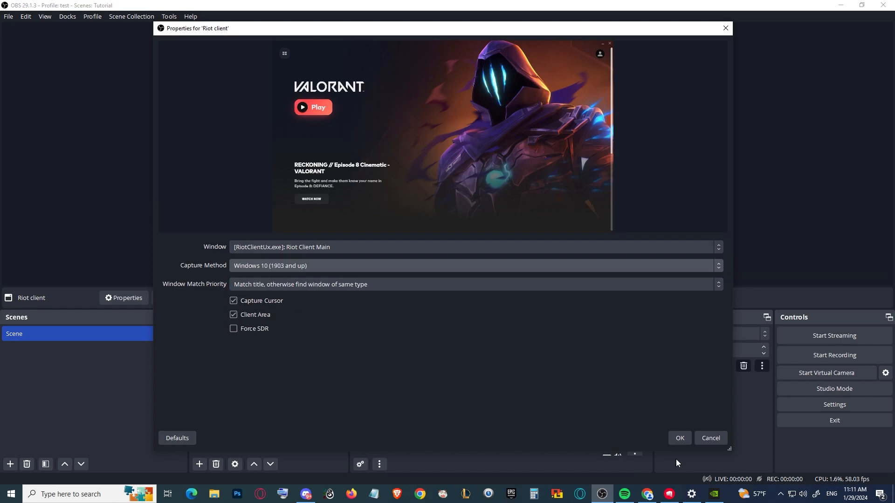
left_click(670, 438)
left_click(737, 205)
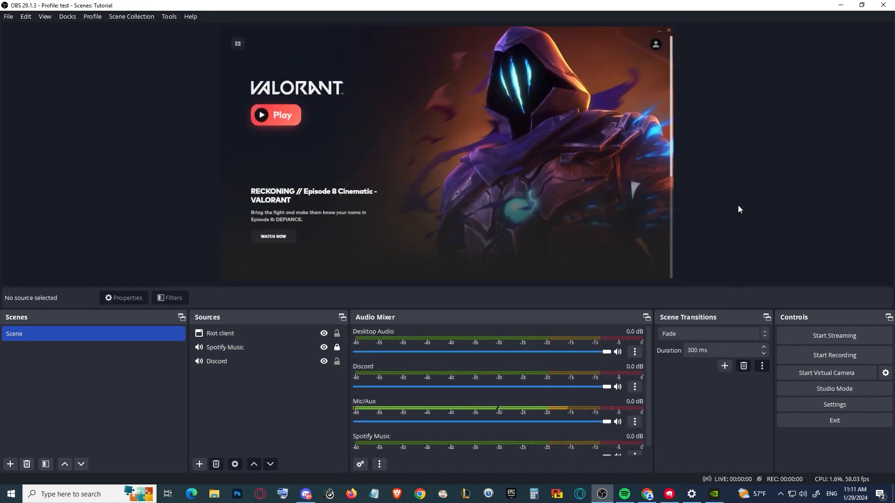
Make the dock area beneath the preview taller to fit all the Audio Mixer channels
left_click(209, 365)
left_click(200, 411)
left_click_drag(591, 309, 600, 277)
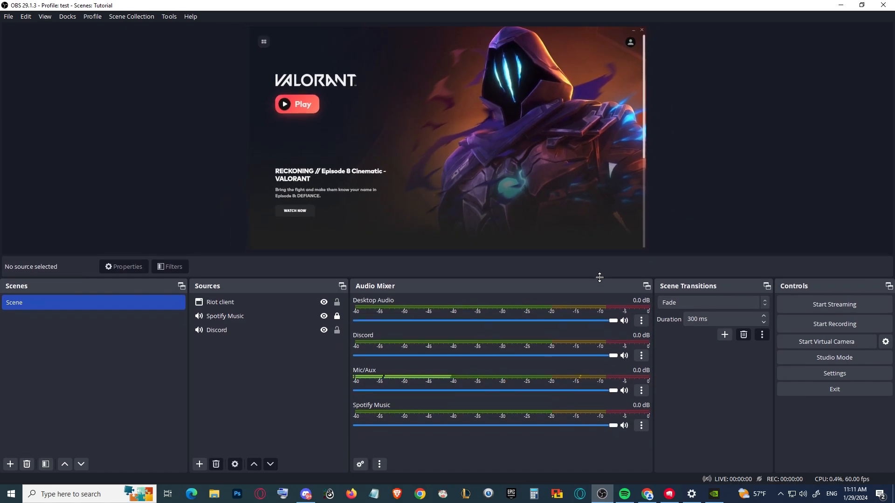